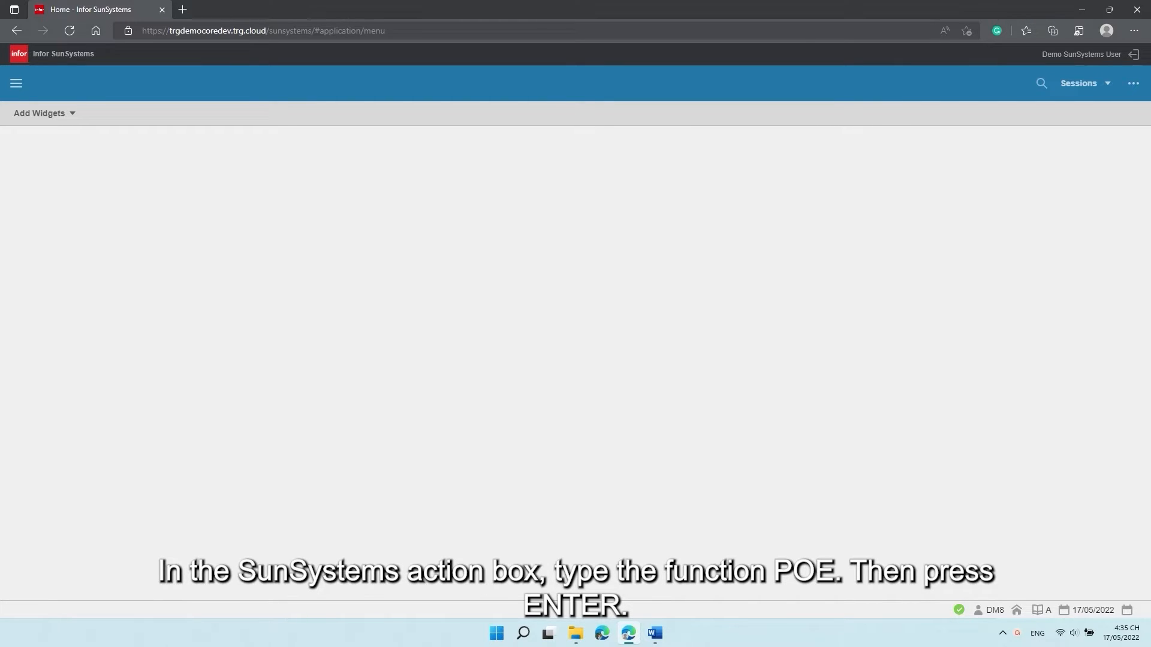
Open Purchase Order Entry (POE) for business unit PK1 using the PK1_POE form.
left_click(1041, 83)
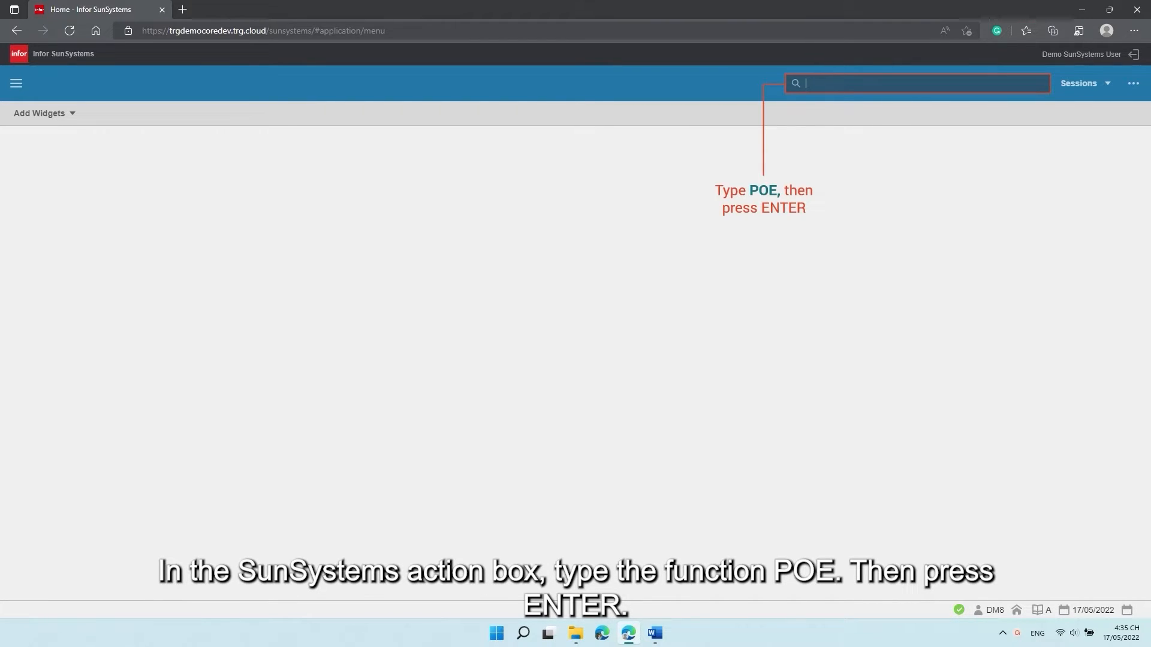
type("POE")
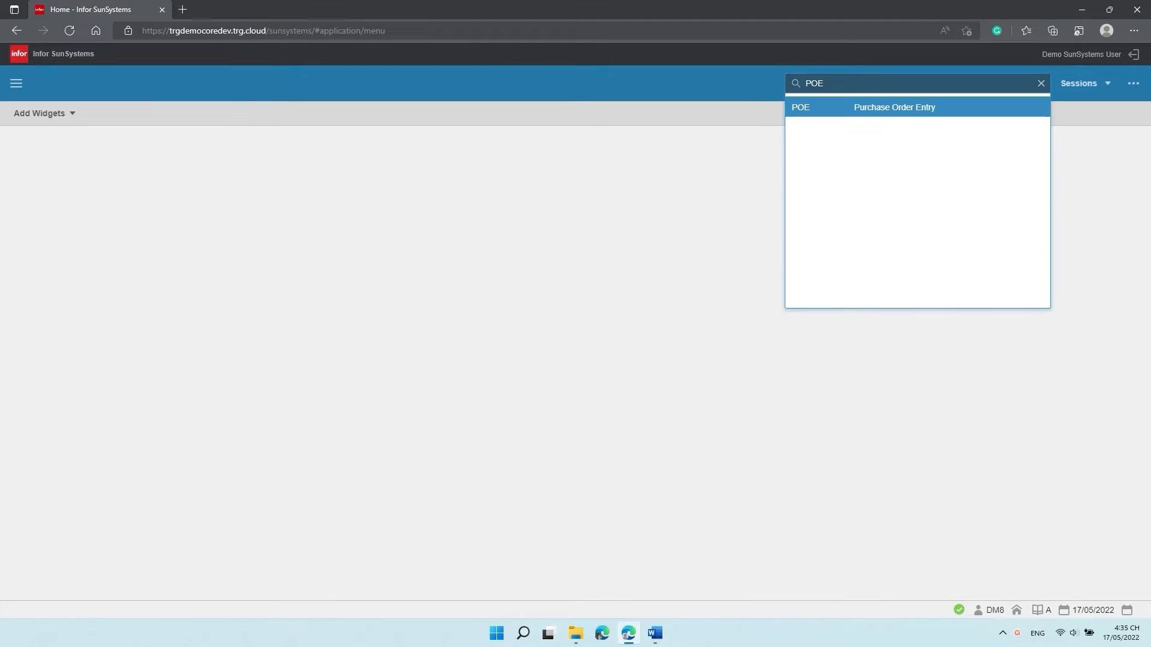
key("Return")
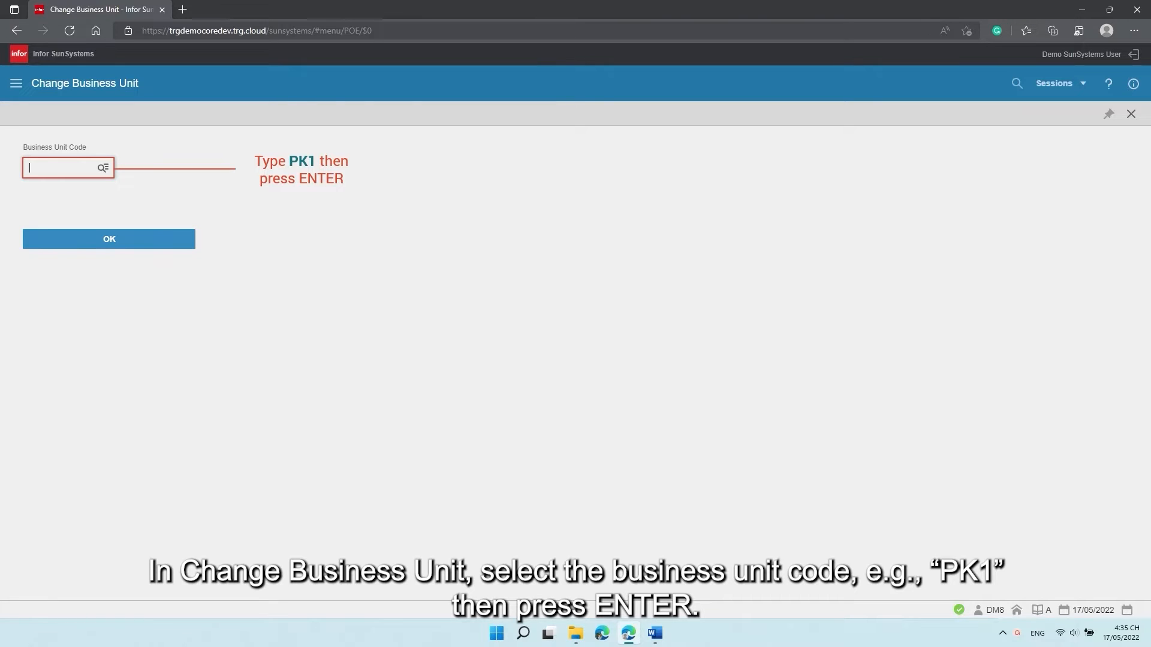
type("PK1")
key("Return")
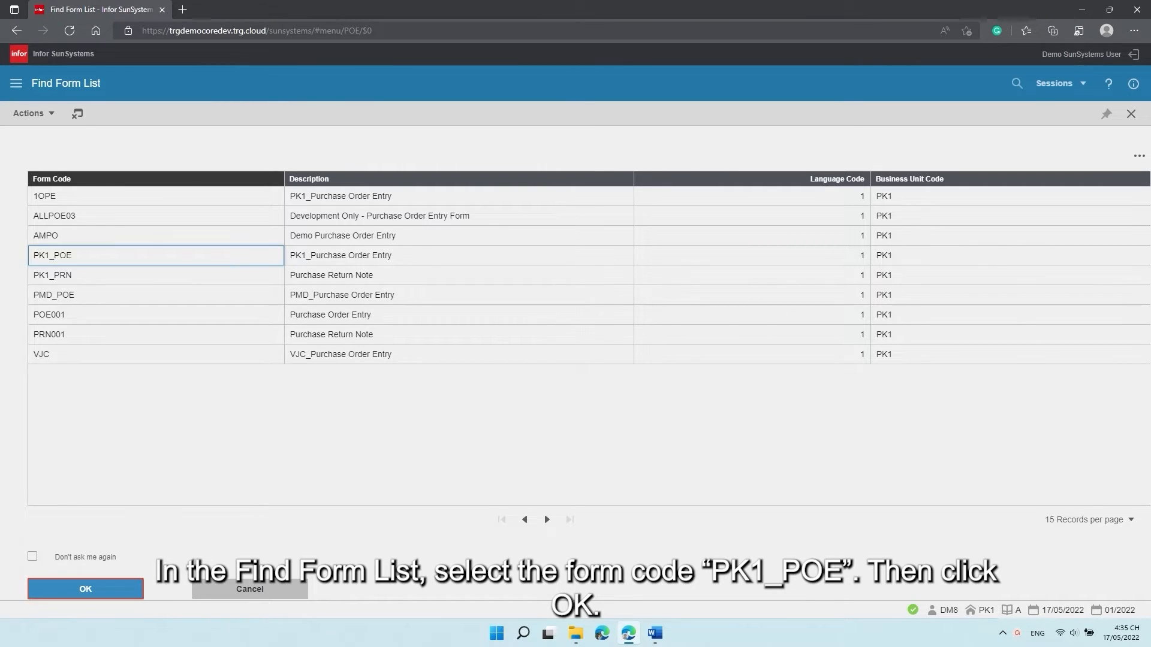
key("Return")
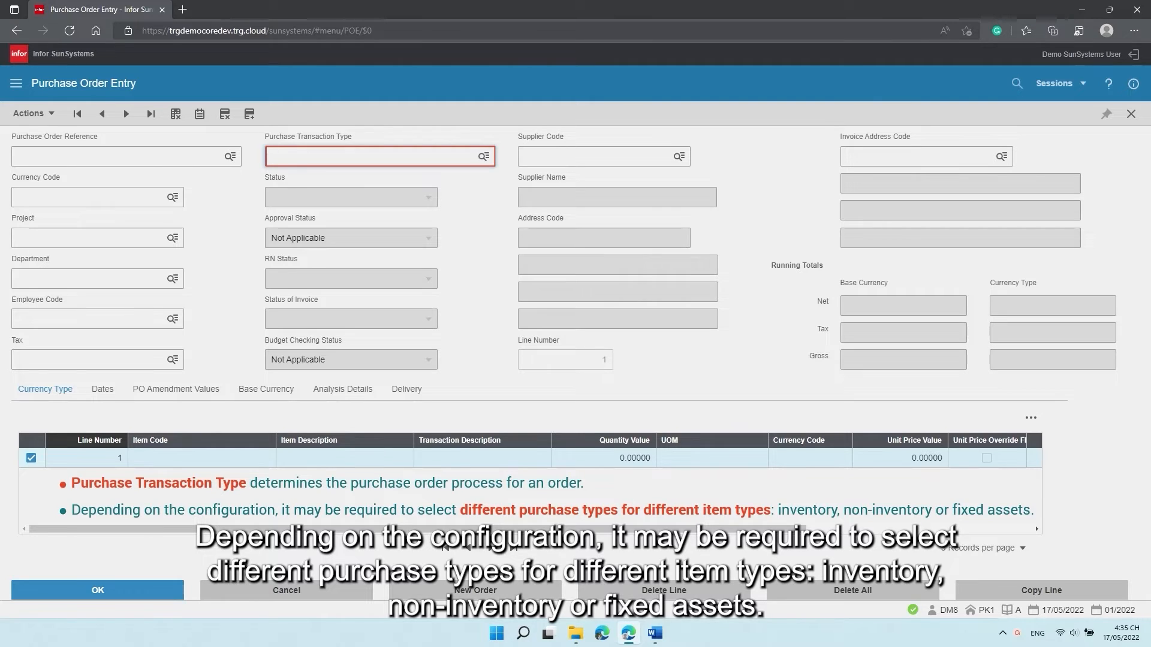
Set the order's purchase transaction type to PI_INVENTORY, supplier code to 81001 and currency code to GBP.
type("PI")
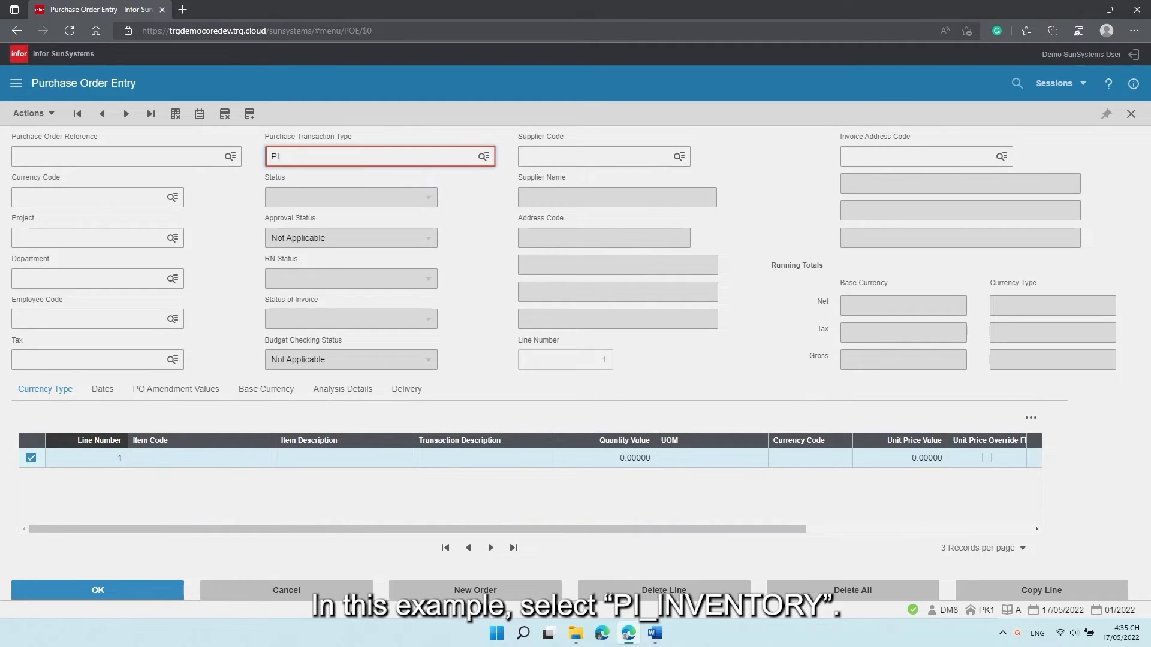
type("_INVENTORY")
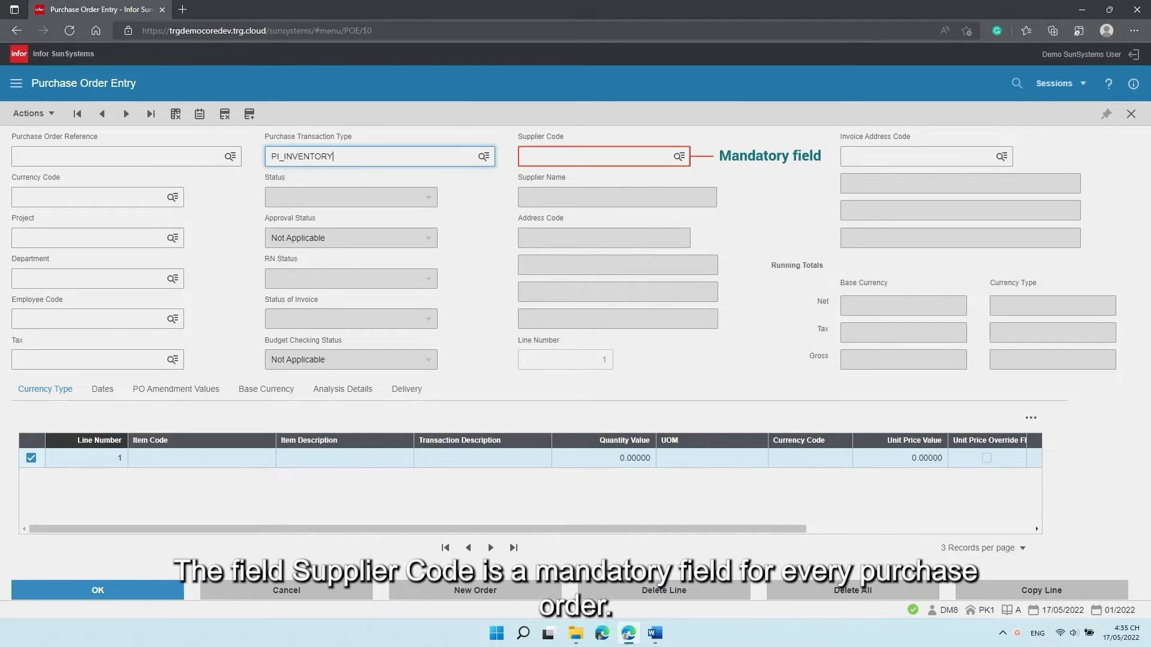
left_click(594, 157)
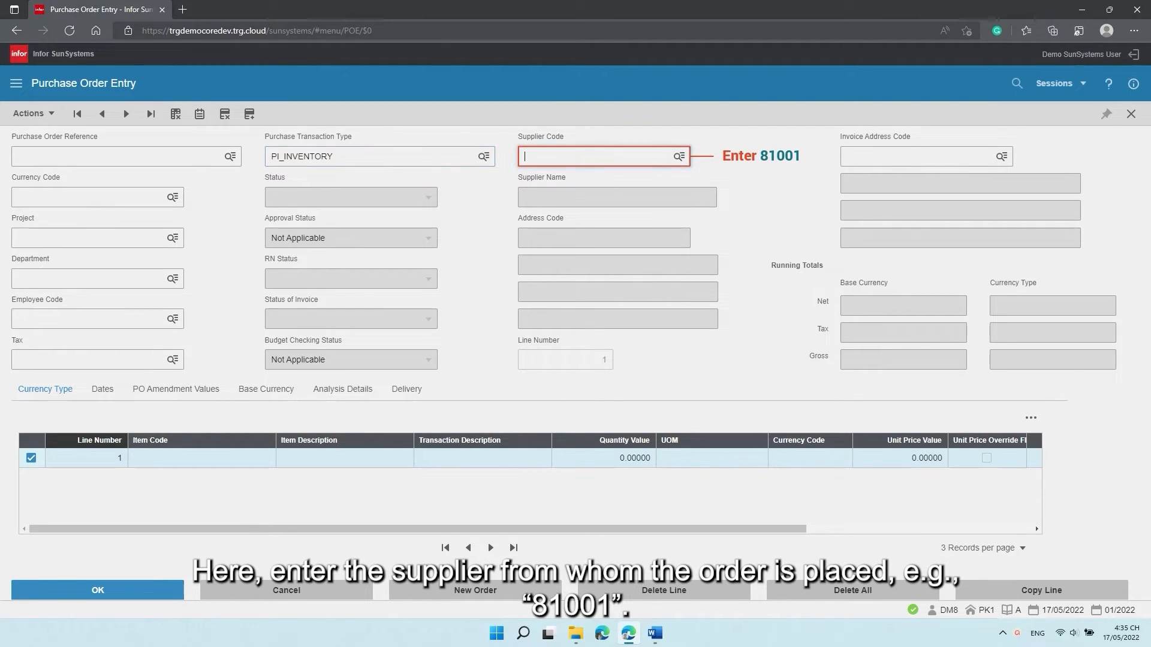
type("81001")
left_click(90, 197)
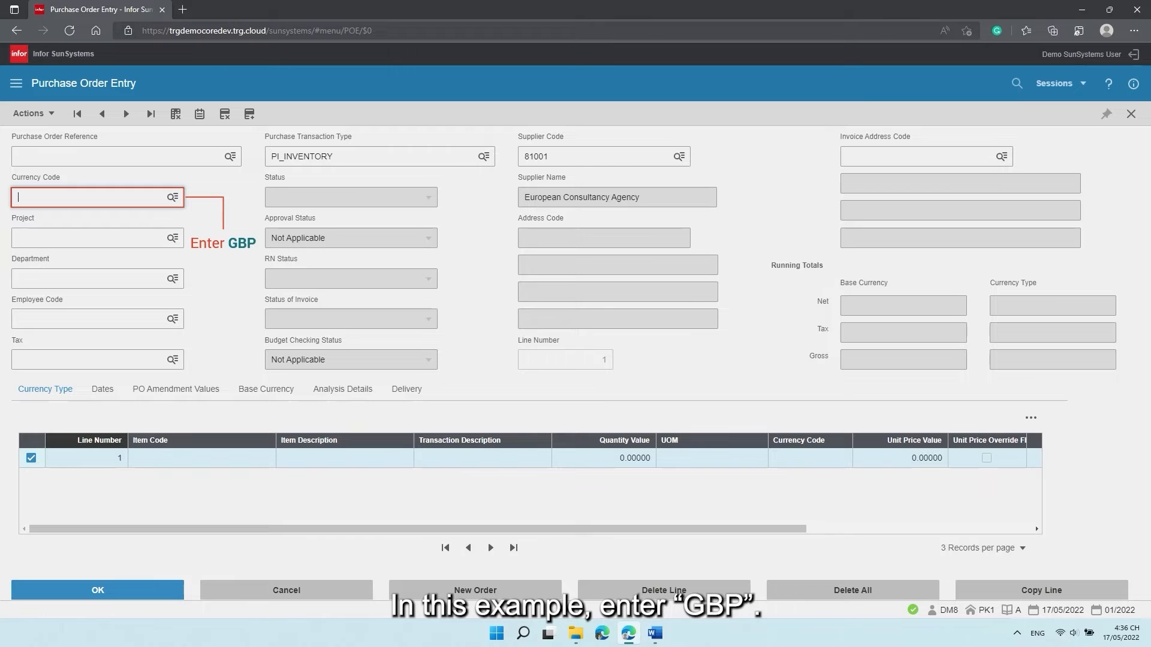
type("GBP")
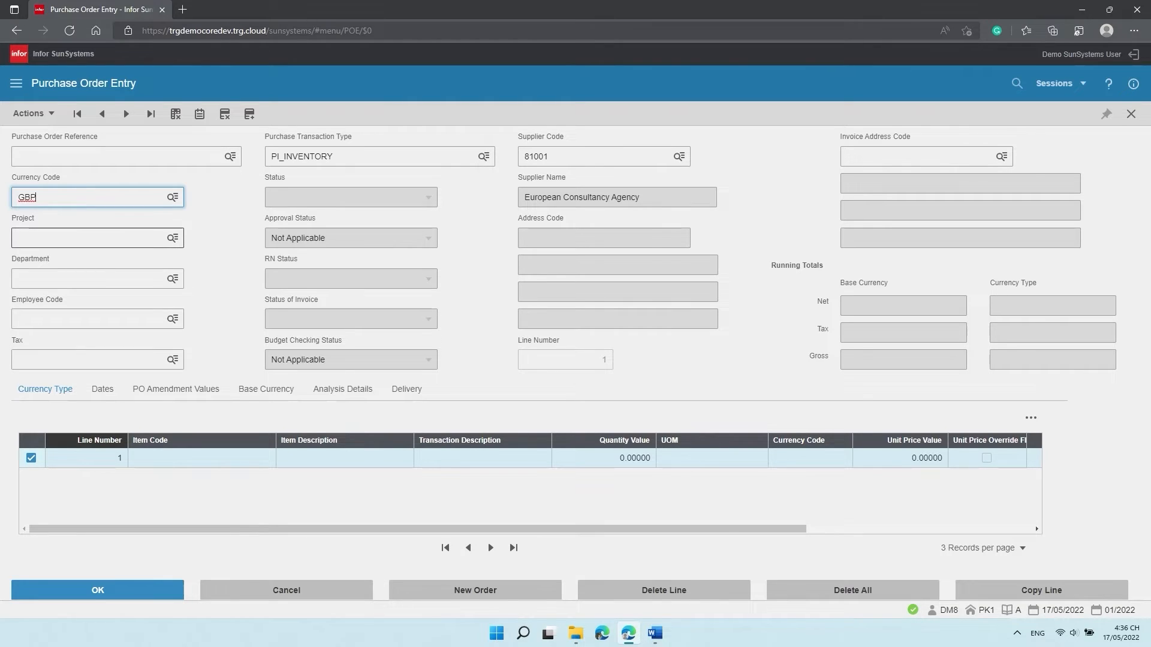
Fill in the order's analysis codes: project P001, department 13, employee code XCDM and tax V.
left_click(90, 238)
type("P001")
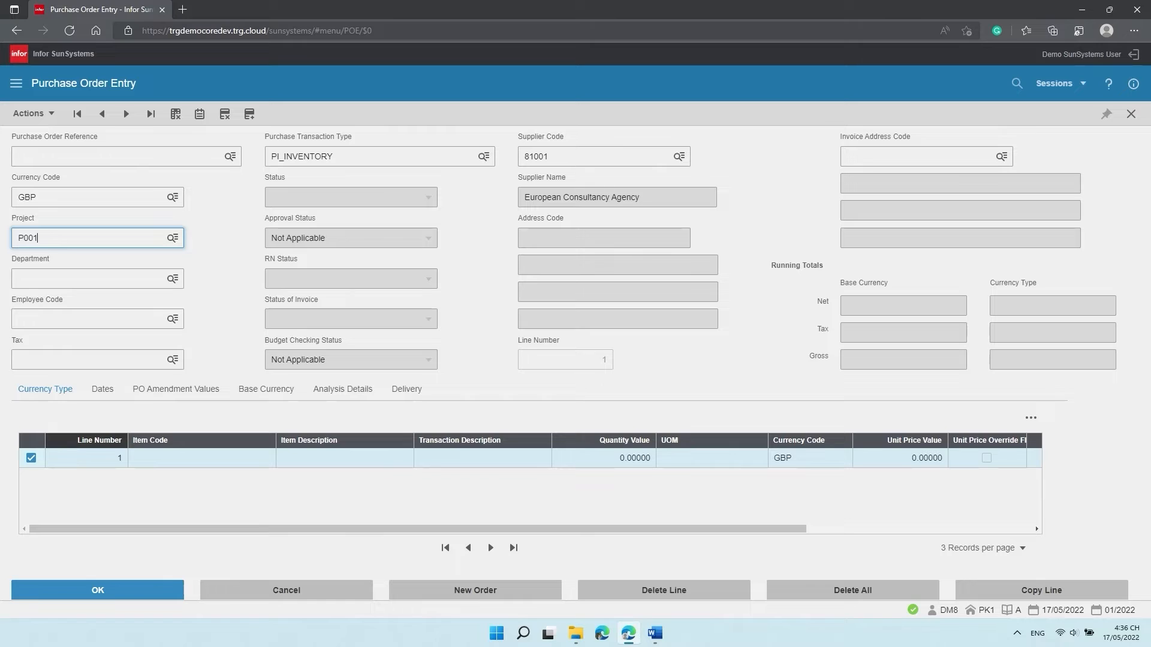
key("Tab")
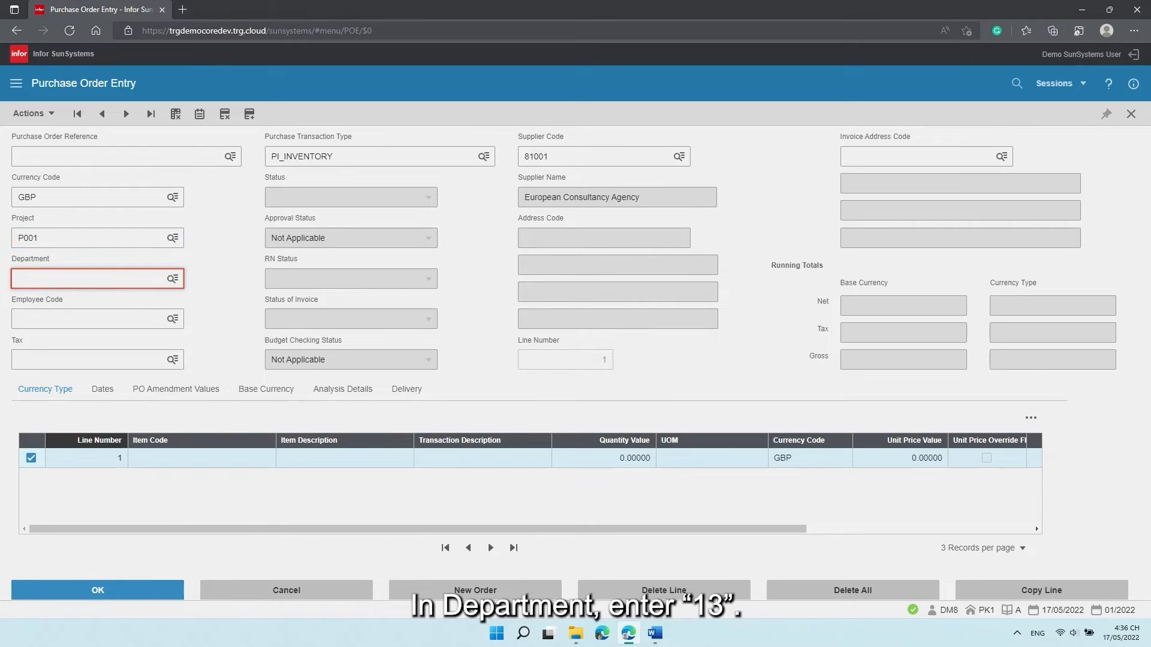
type("13")
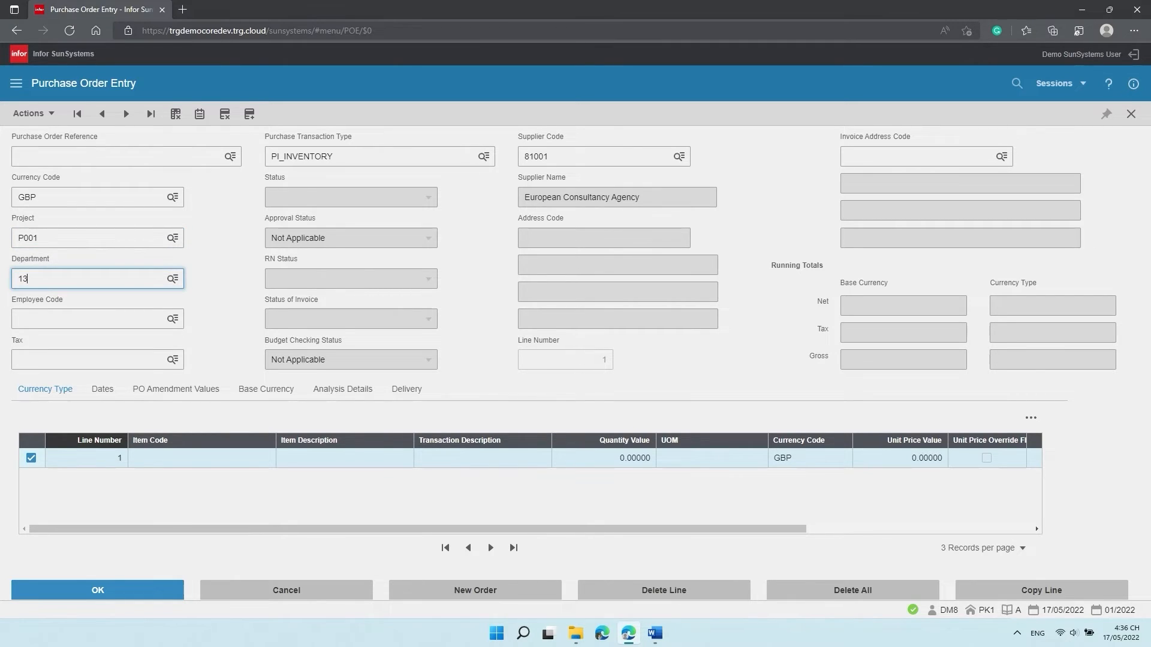
key("Tab")
type("XCDM")
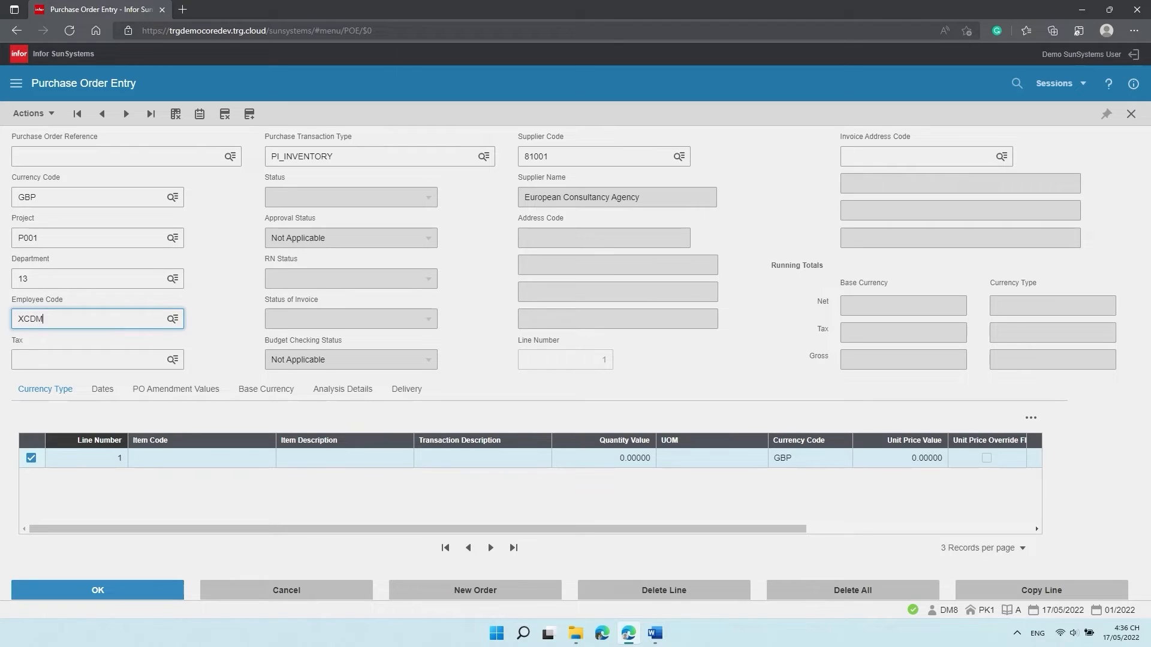
key("Tab")
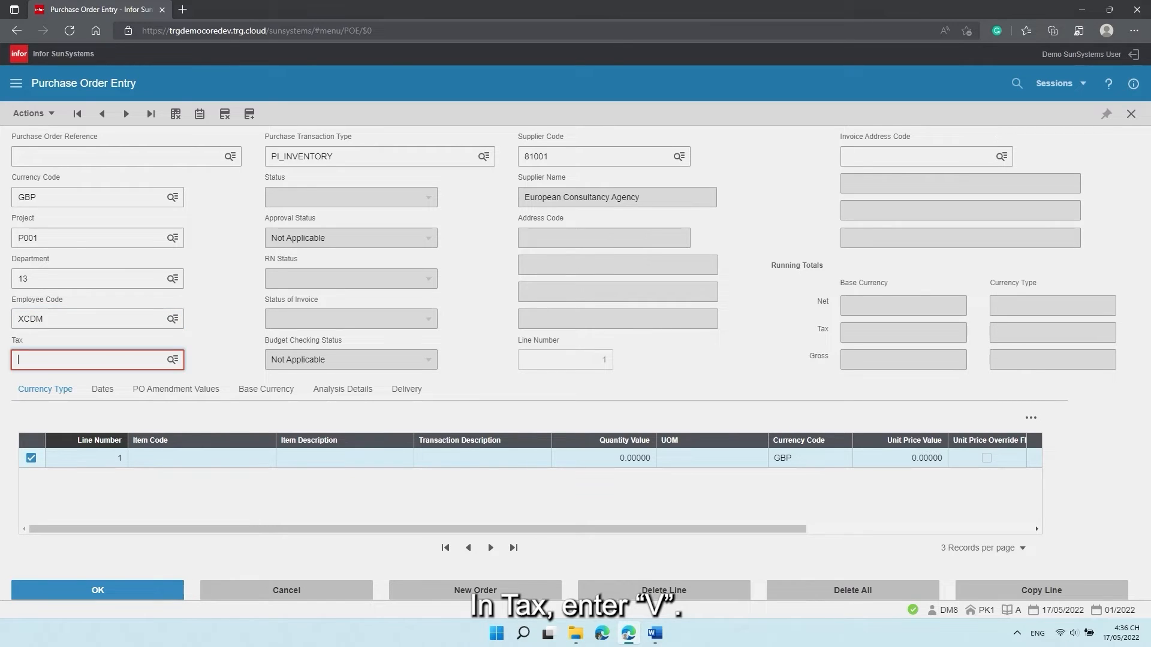
type("V")
Enter item code GN3004 on line 1 with the transaction description "Purchase iPhones".
left_click(201, 458)
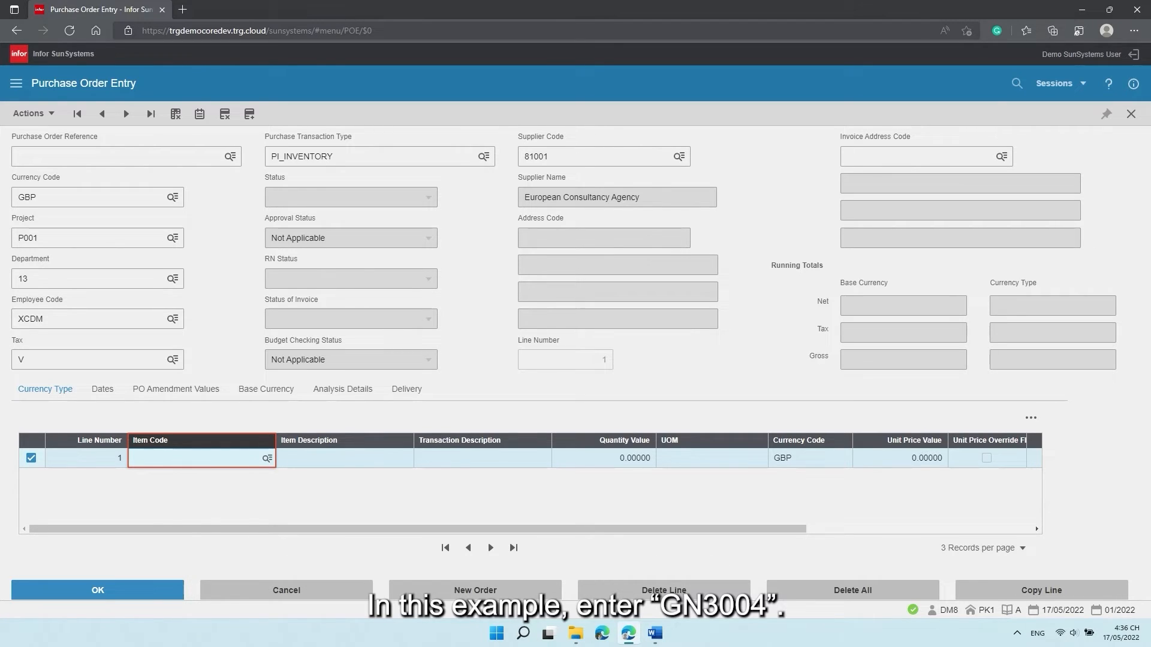
type("GN3004")
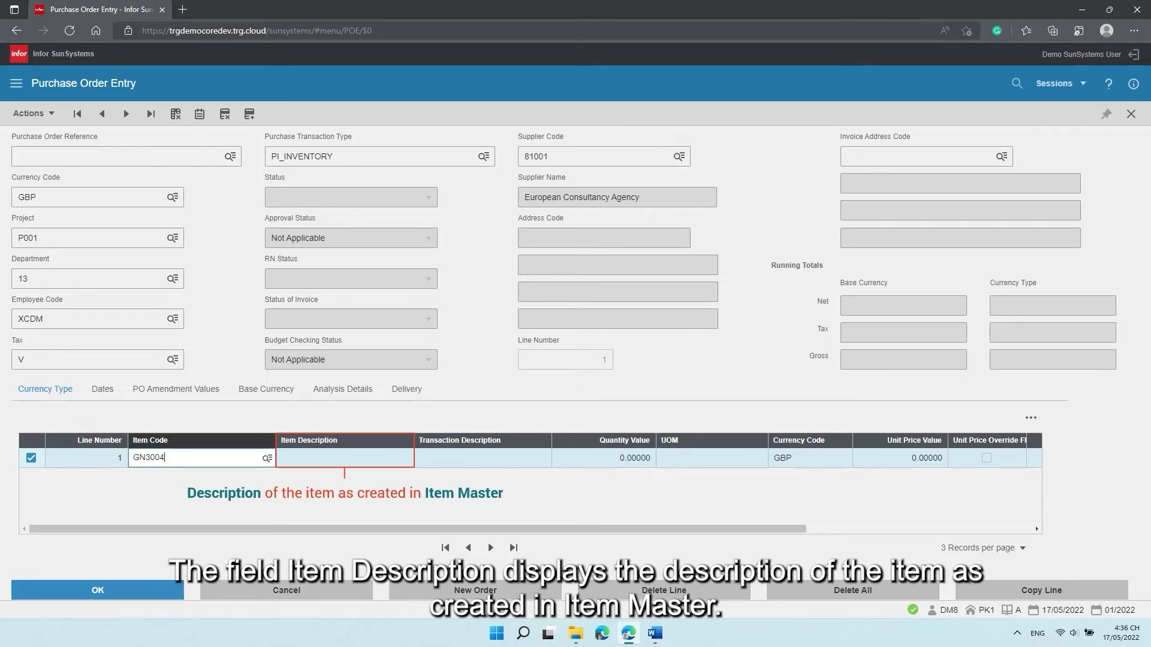
key("Tab")
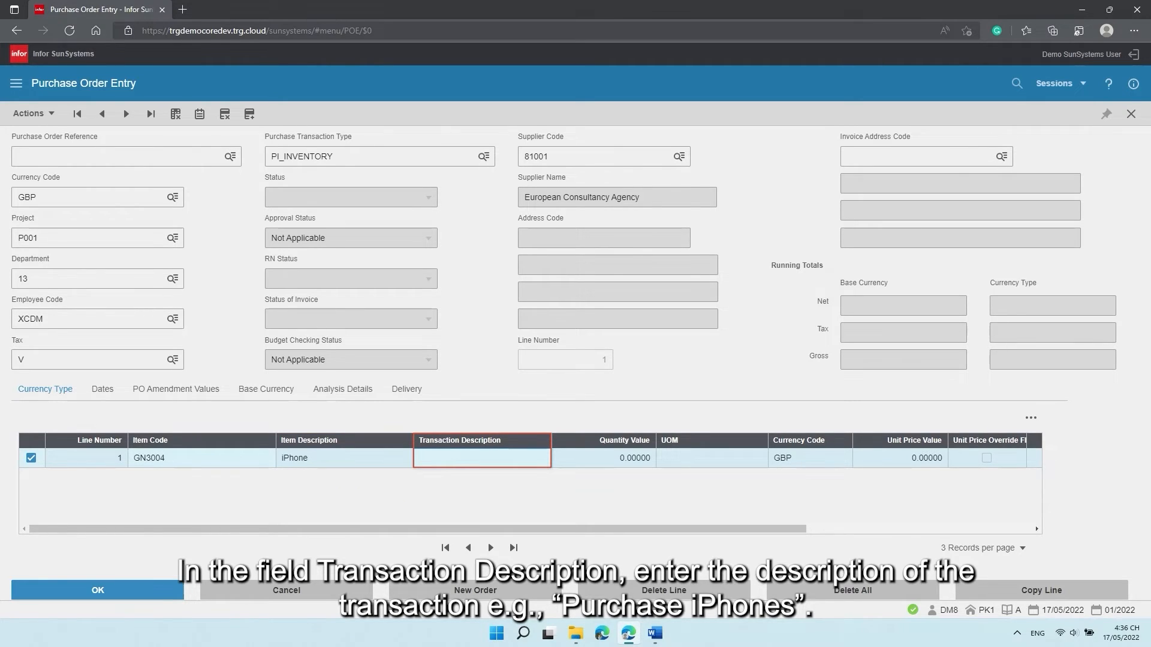
left_click(482, 458)
type("P")
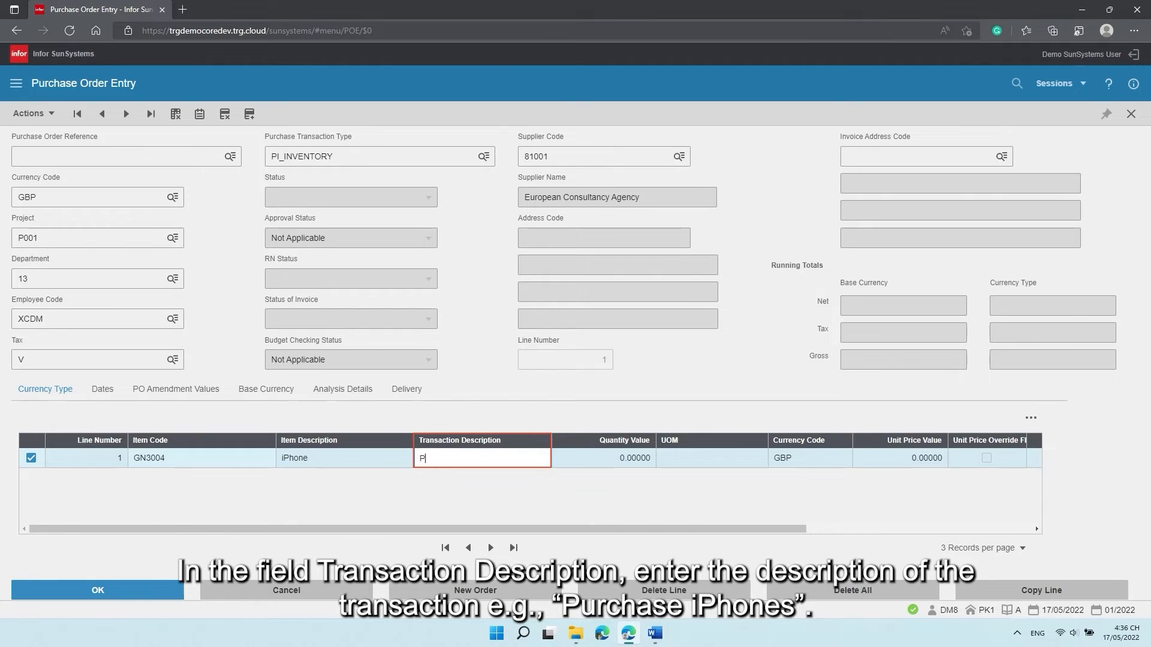
type("urchase iPhones")
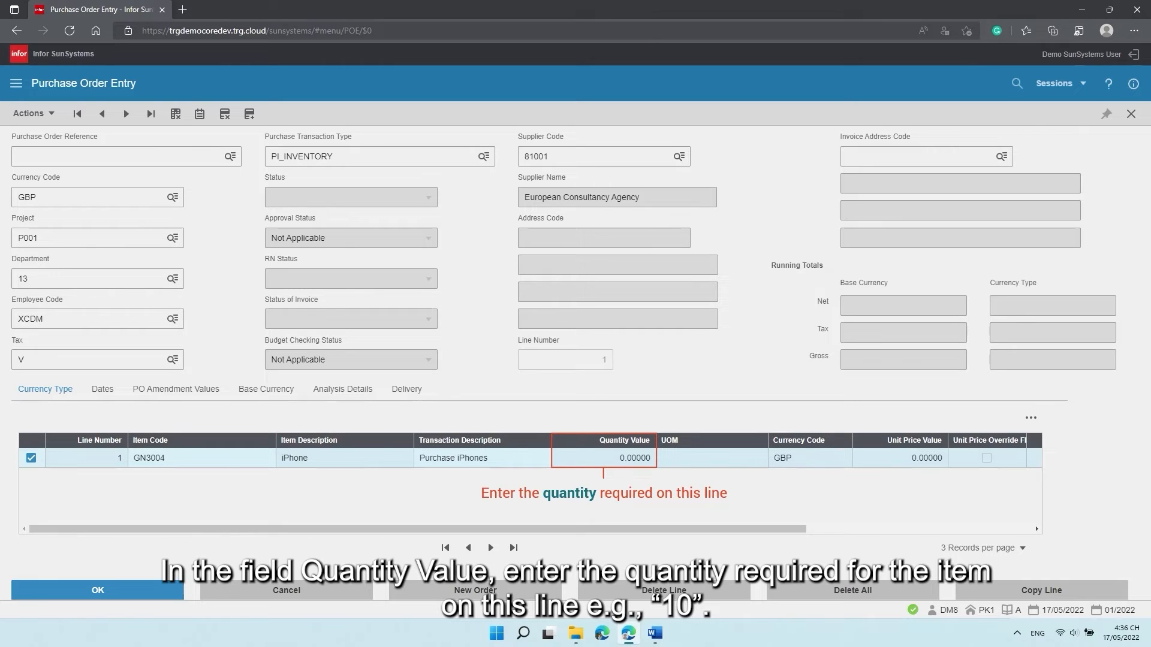
Set line 1's quantity to 10 and unit price to 870, and enable its unit price override flag.
left_click(603, 458)
type("10")
key("Tab")
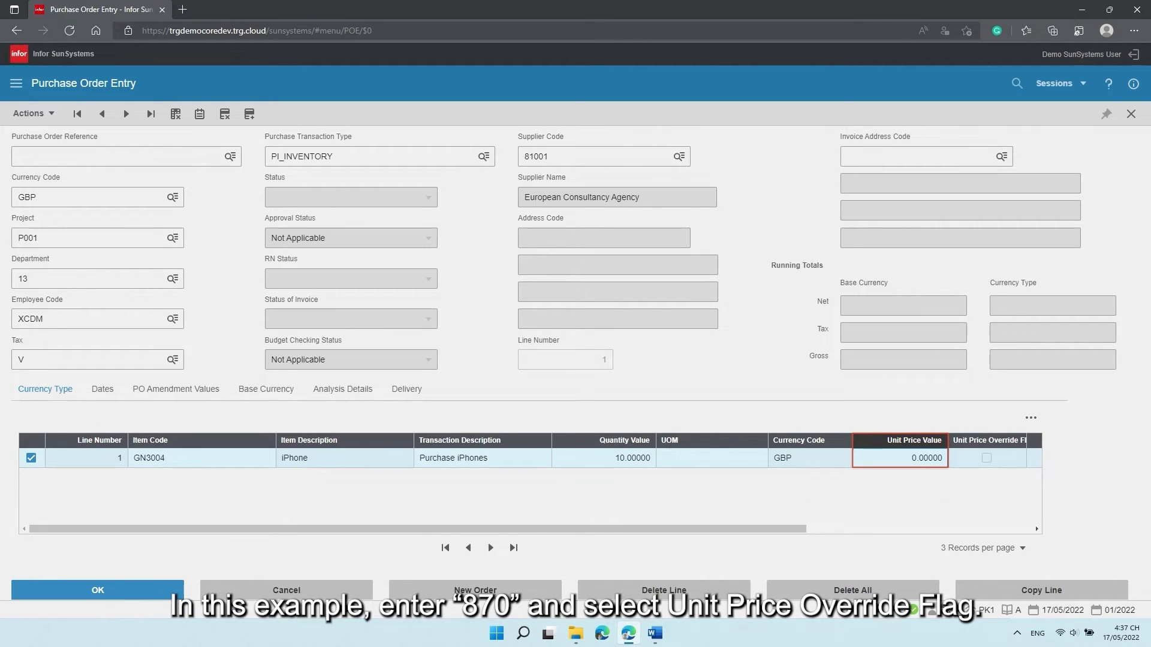
type("870")
key("Tab")
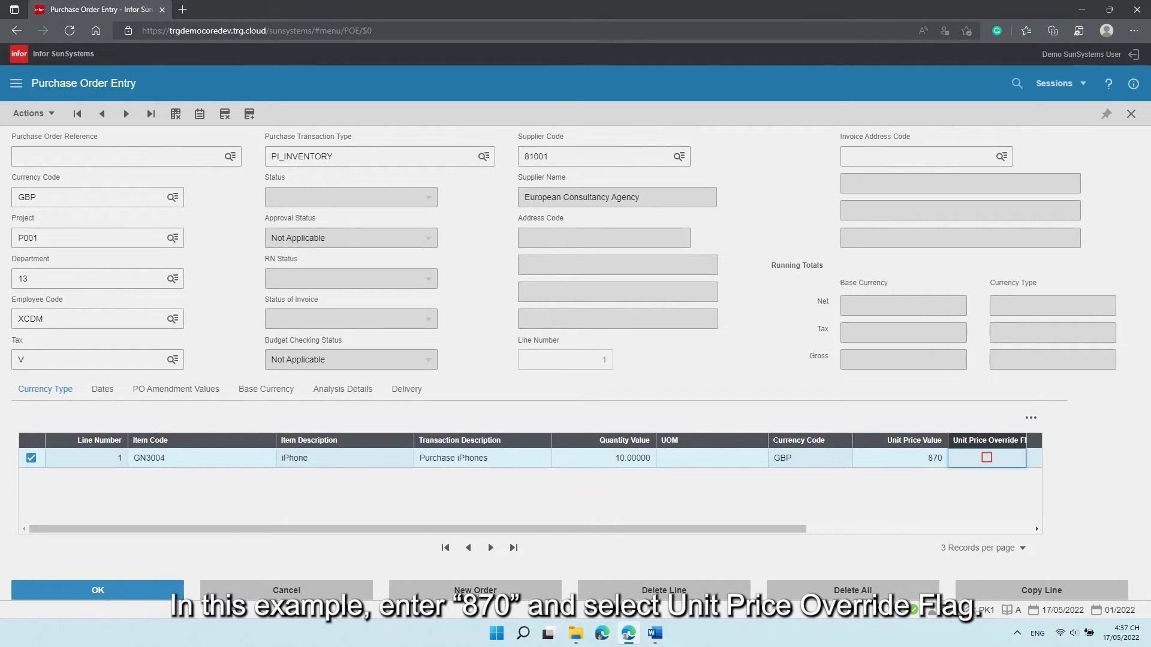
key("space")
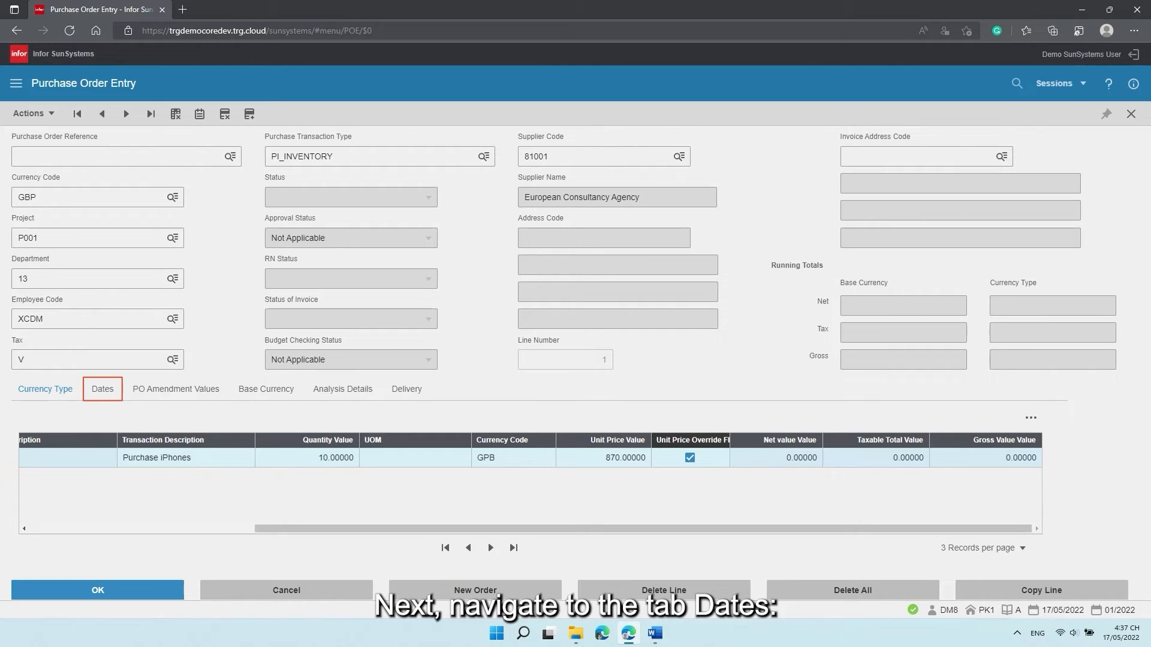
Review the order's dates, PO amendment values and base currency details.
left_click(102, 390)
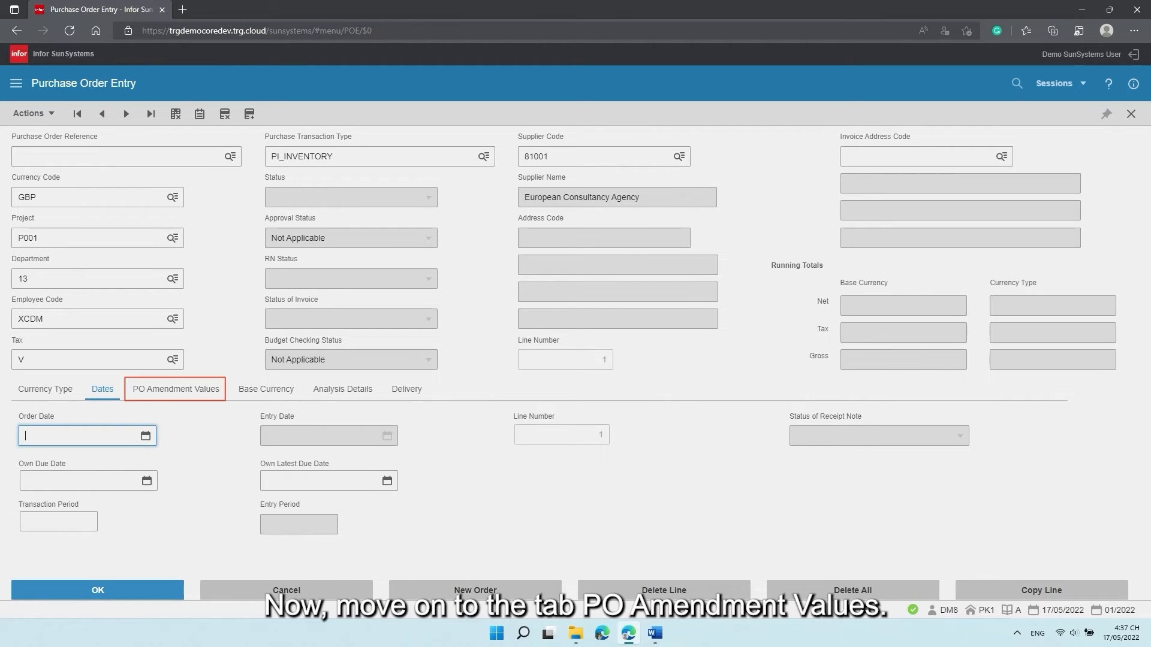
left_click(176, 389)
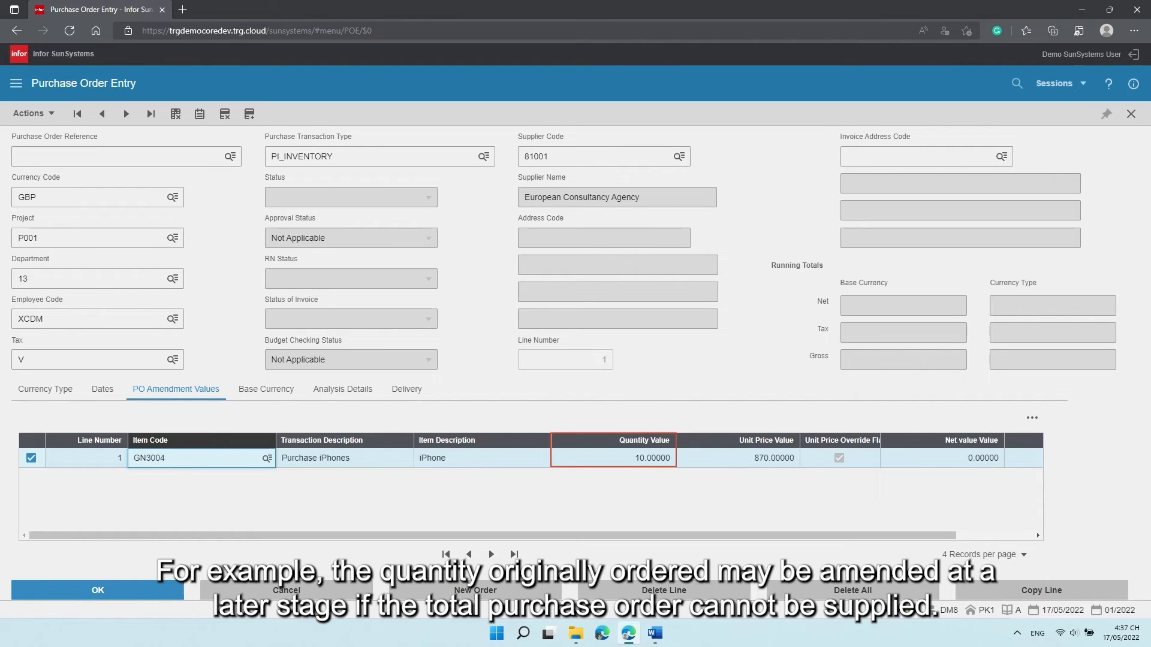
left_click(266, 389)
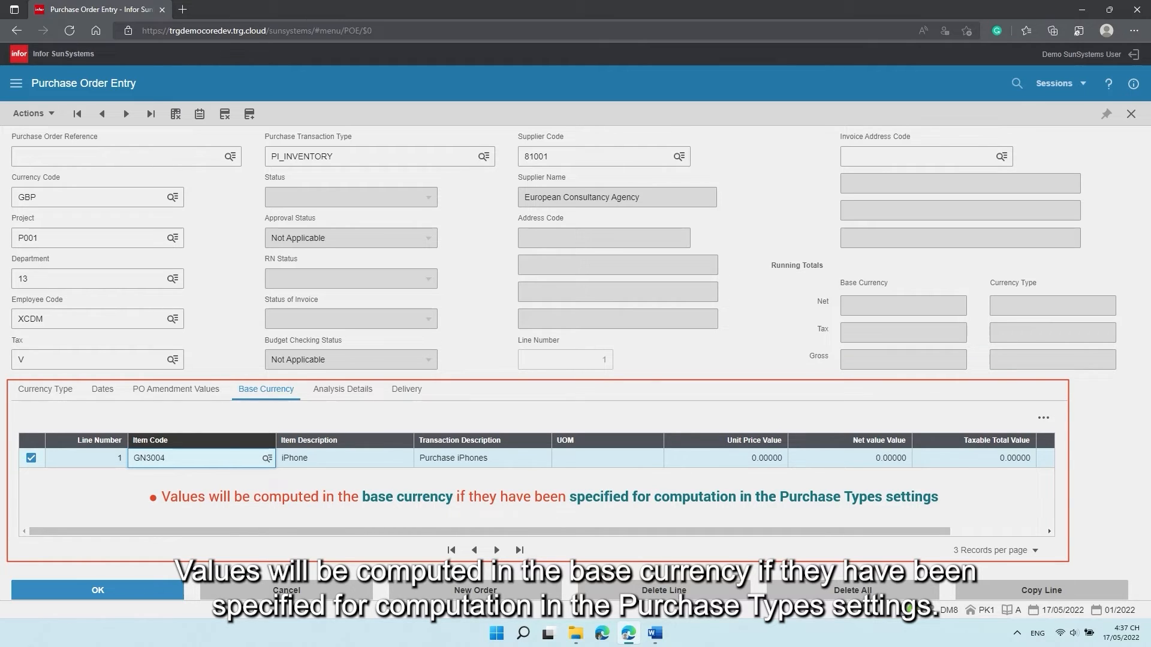
Set line 1's account code to 21000 in the analysis details, and open the delivery details.
left_click(342, 389)
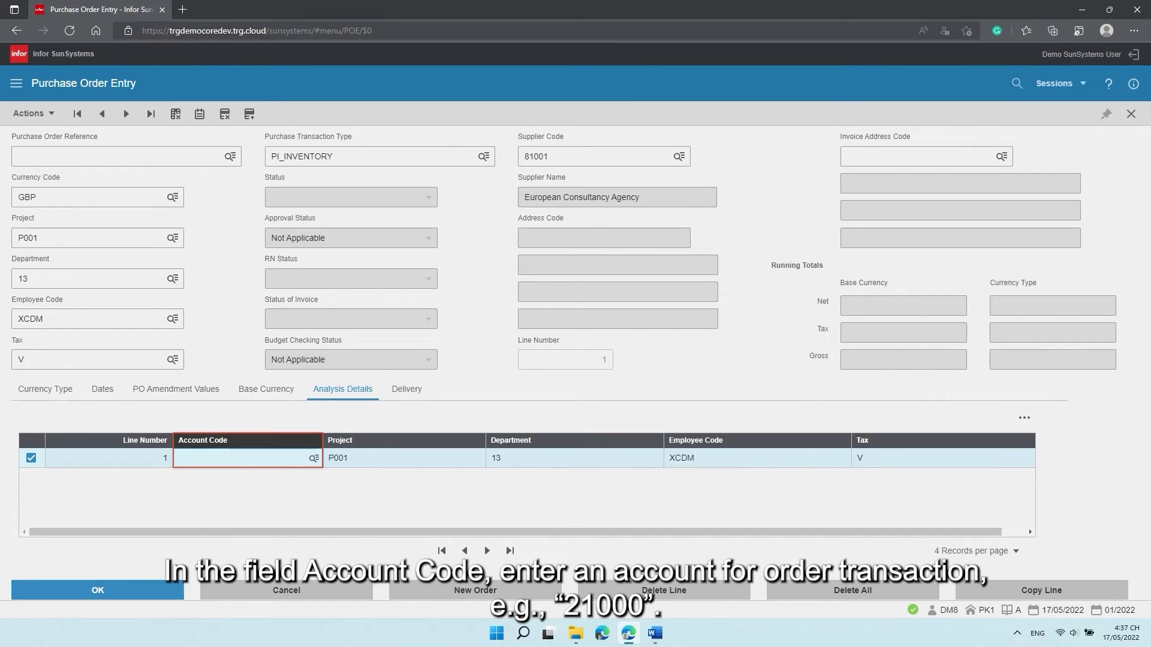
left_click(179, 458)
type("21000")
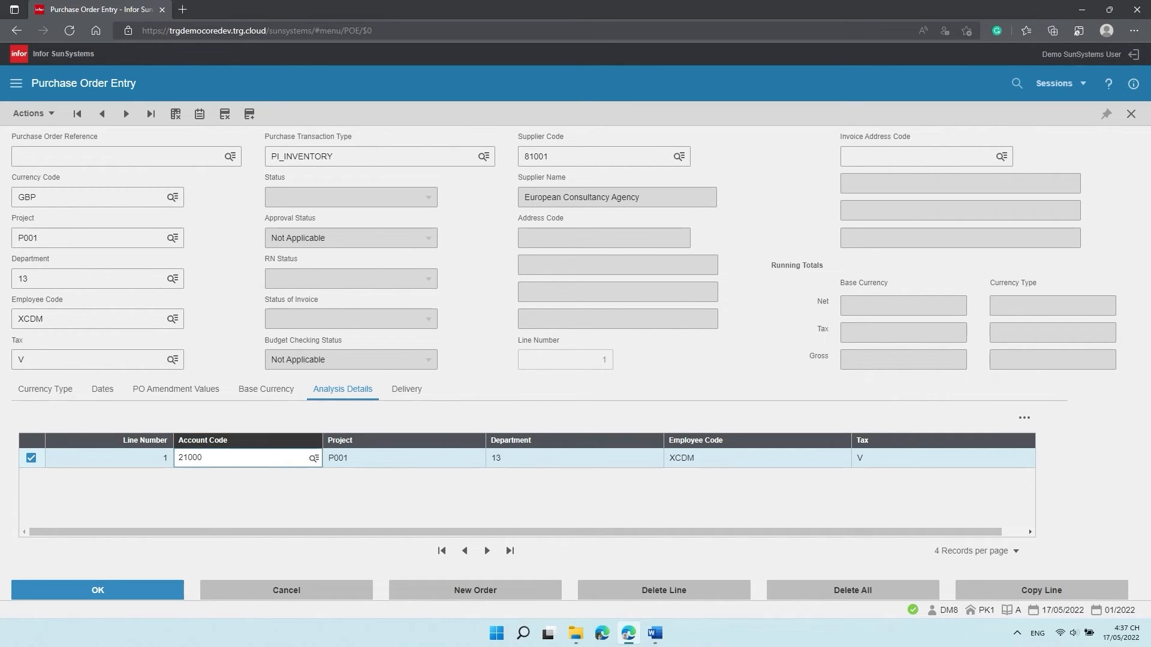
key("Return")
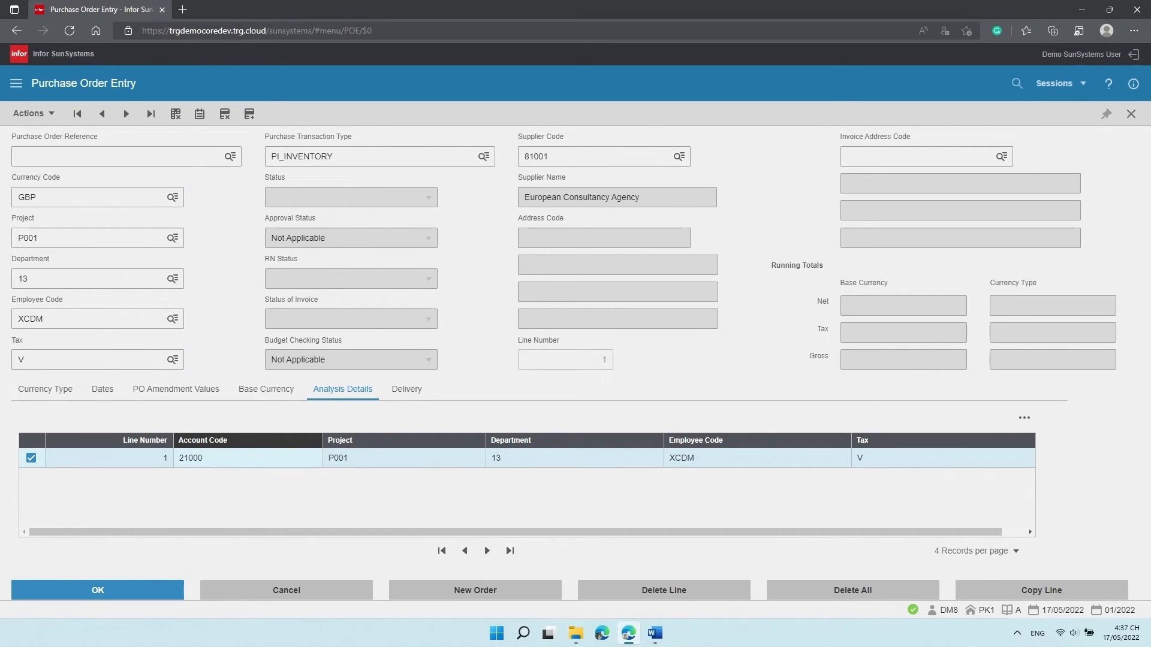
left_click(407, 389)
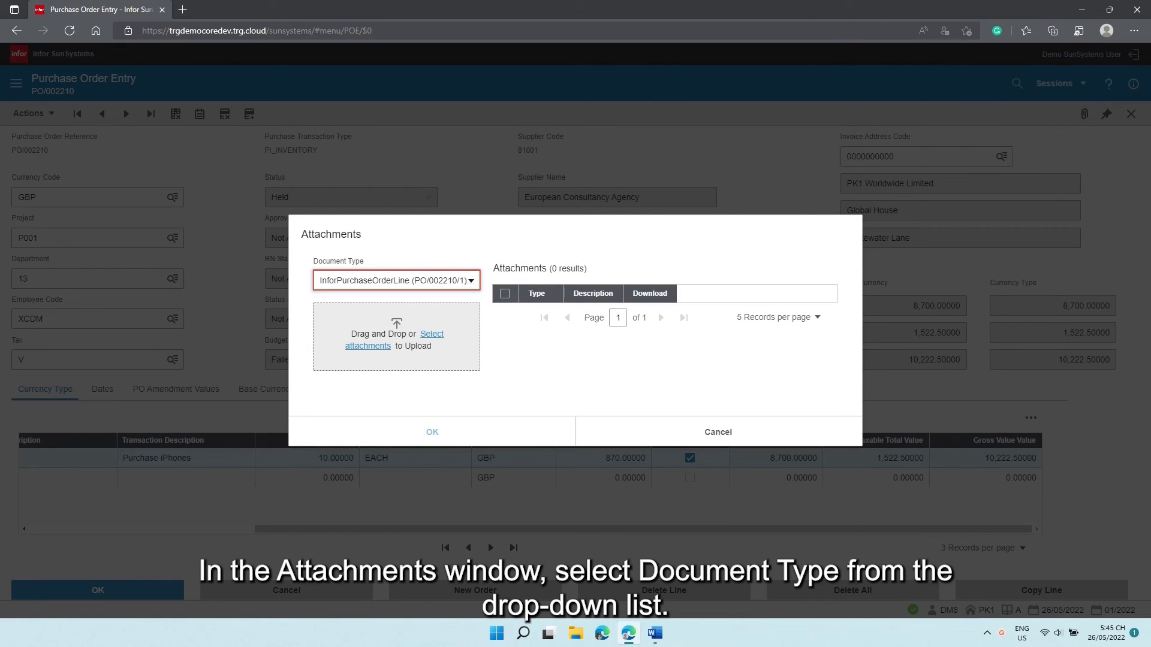
Attach the GN3004_PurchaseOrder file from the Desktop to the order under document type InforPurchaseOrderLine.
left_click(396, 281)
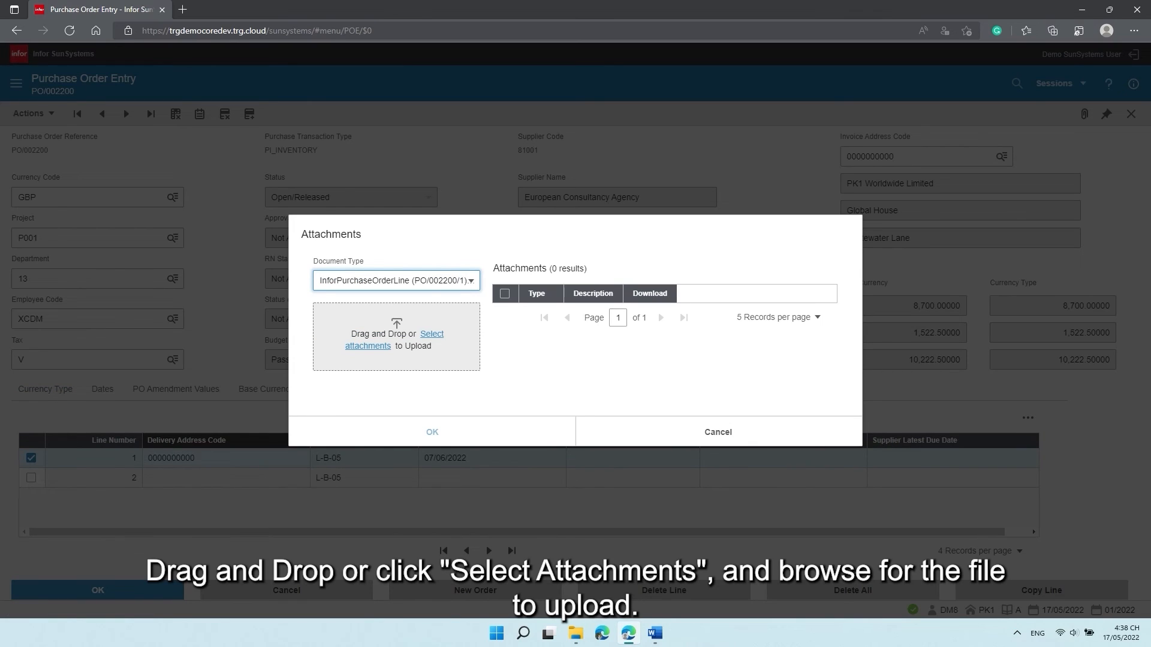
left_click(368, 346)
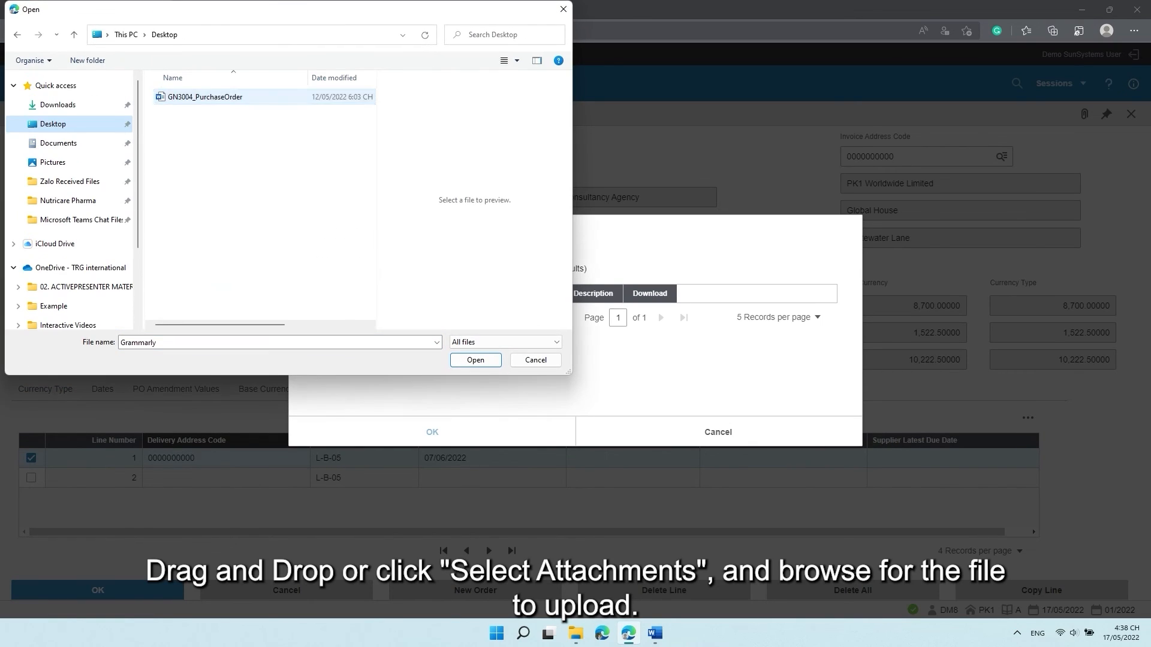
left_click(205, 97)
left_click(475, 360)
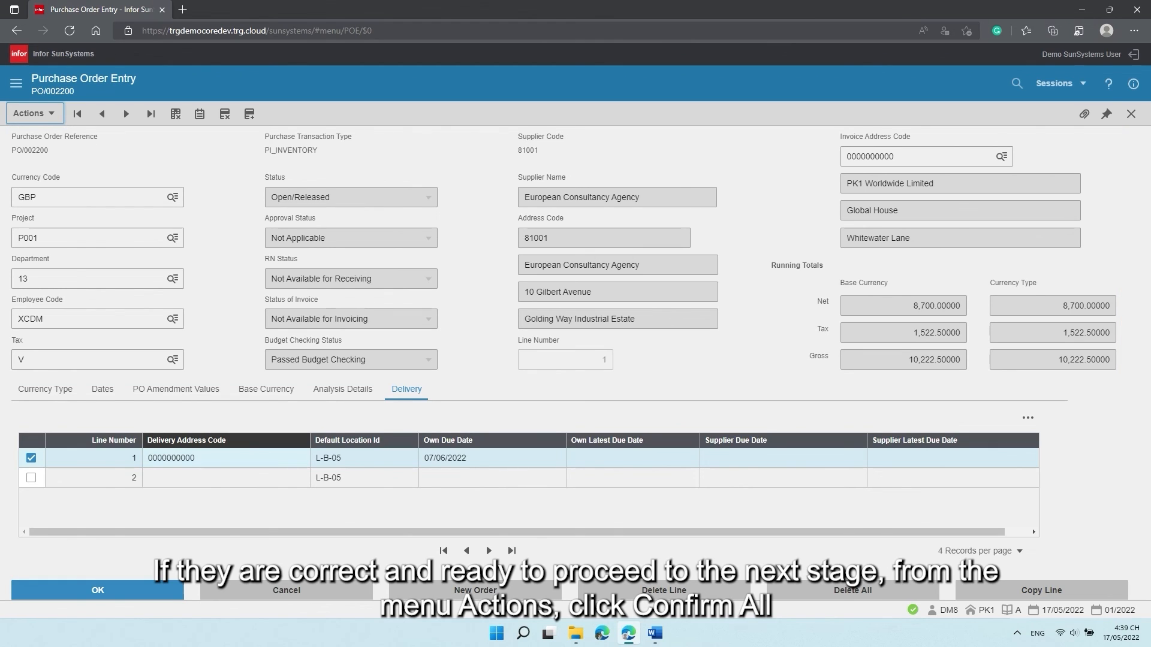
Confirm all lines of the purchase order and run Print All with the View option.
left_click(34, 113)
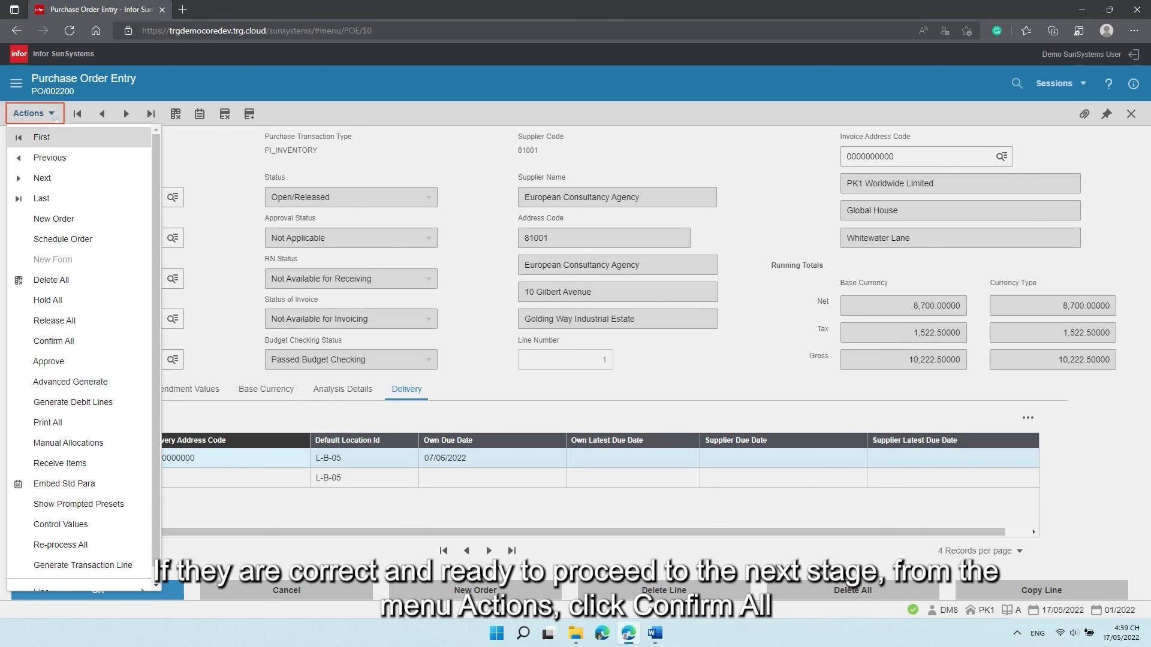
left_click(42, 341)
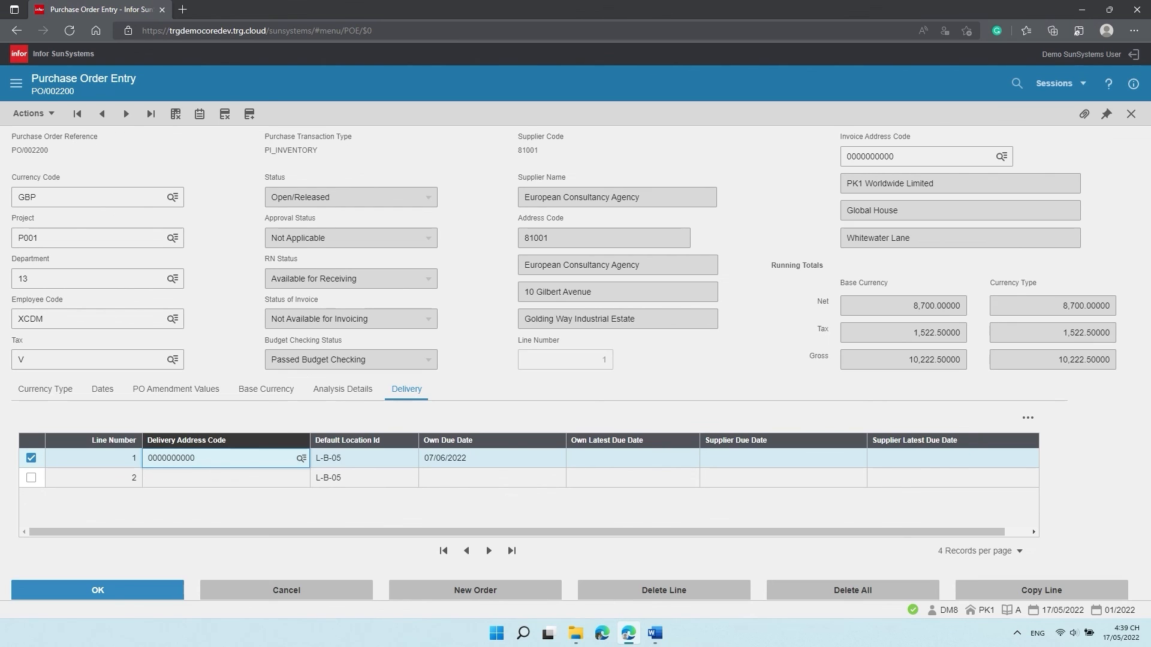
left_click(33, 113)
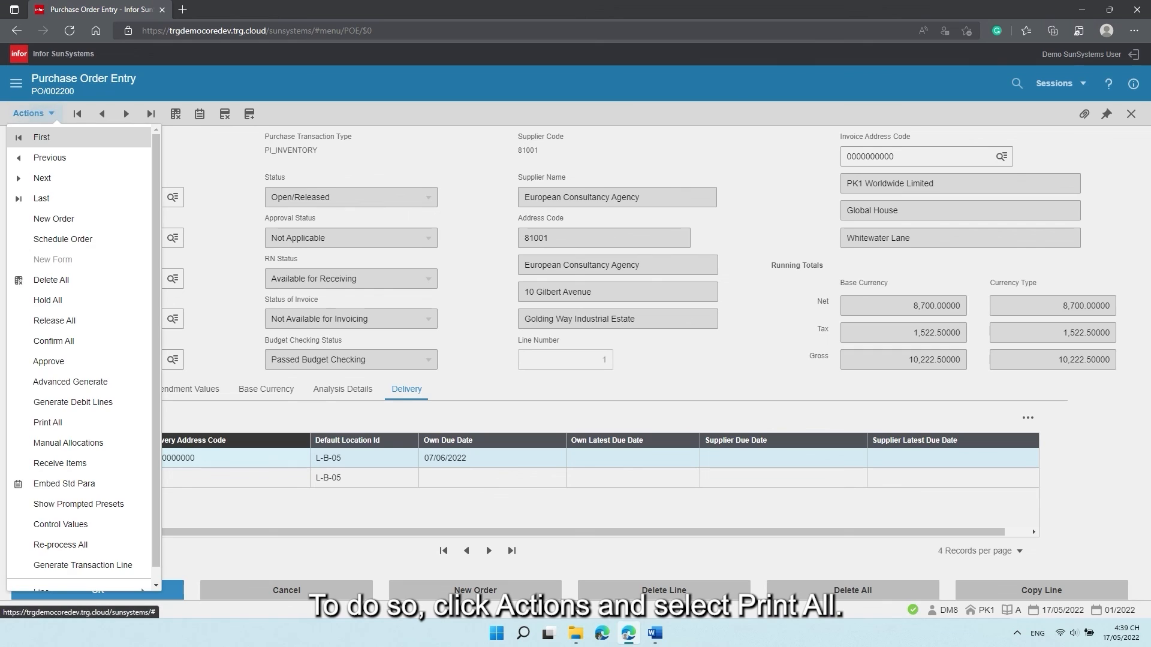
left_click(47, 423)
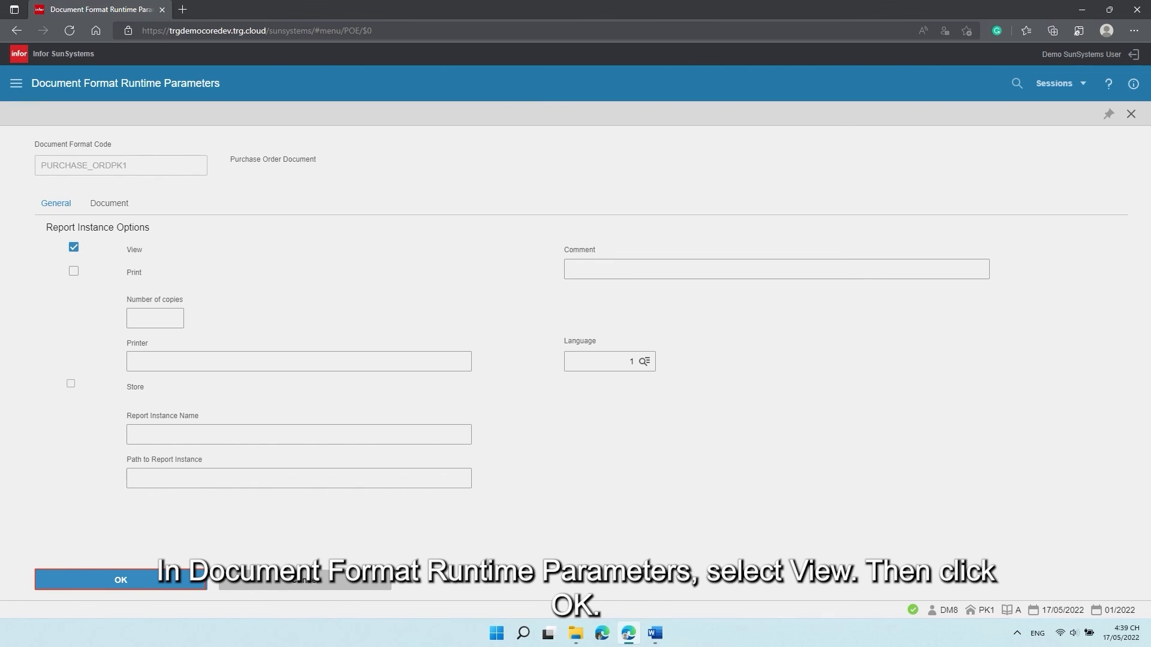
key("Return")
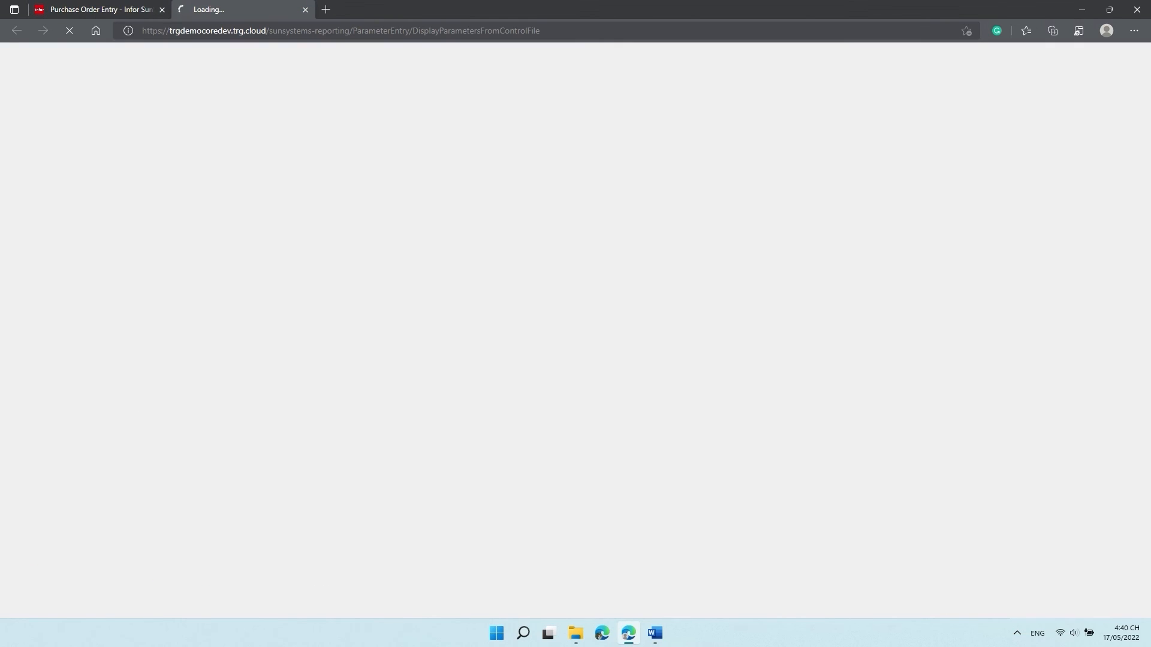